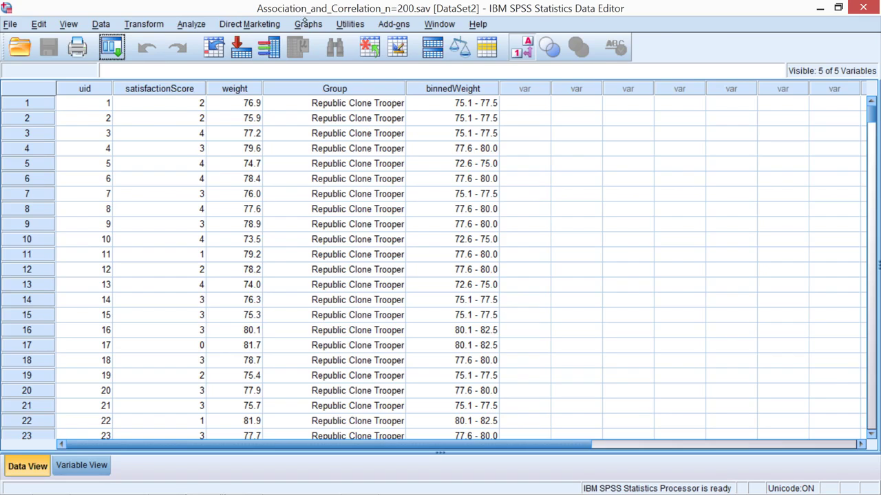
Start a clustered bar chart in the Chart Builder from the Bar gallery.
click(308, 24)
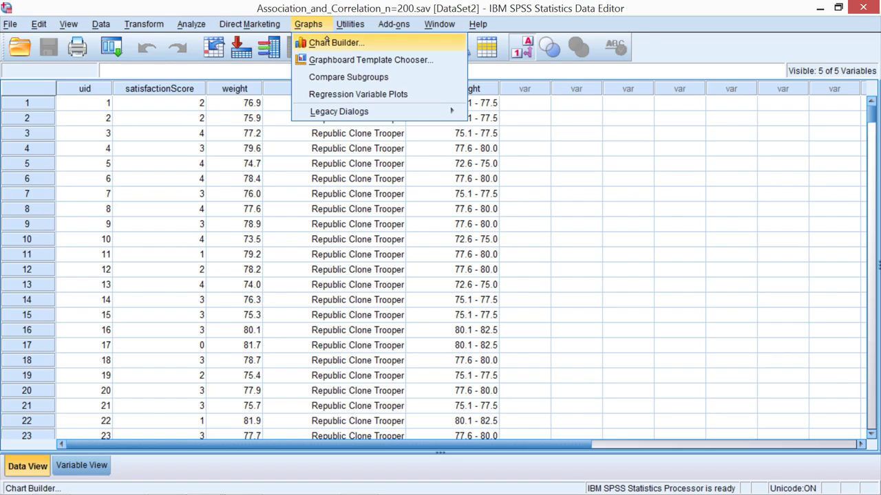
click(323, 42)
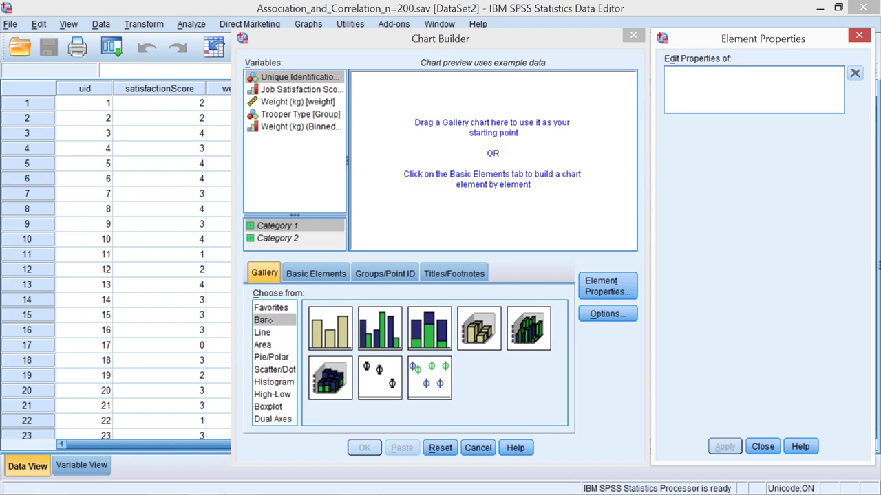
click(271, 318)
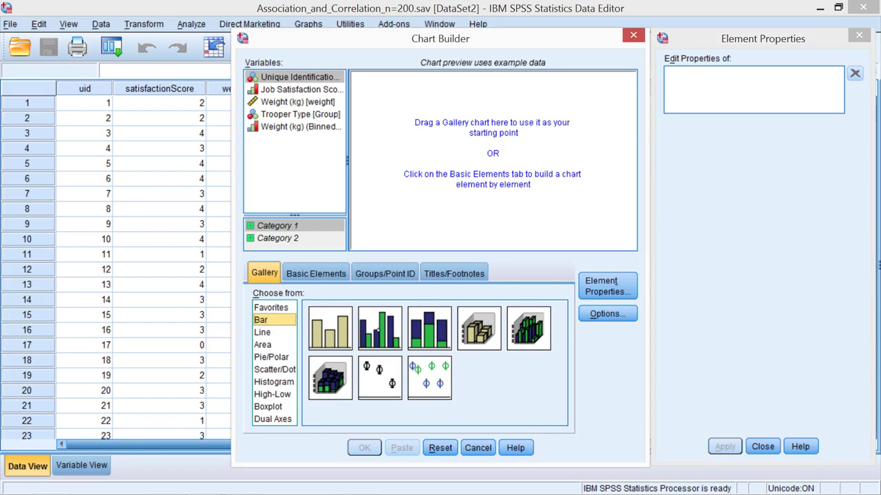
drag(377, 330, 483, 154)
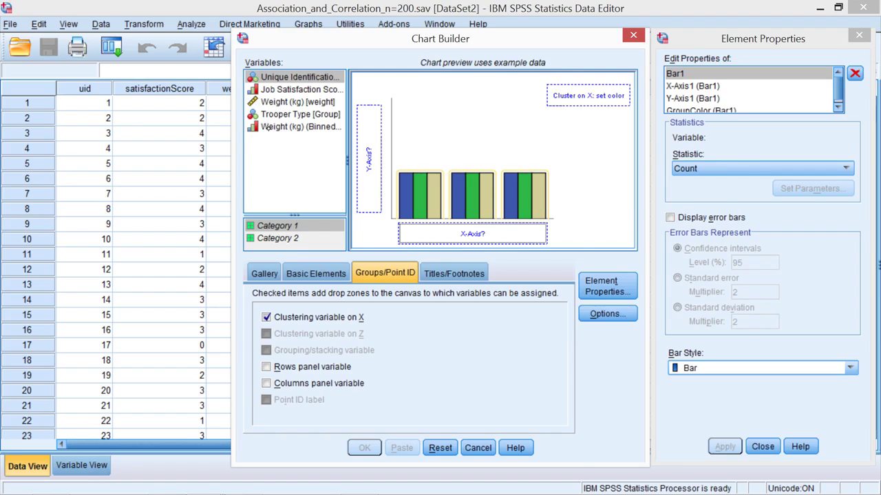
Place Weight (kg) (Binned) on the chart's x-axis.
click(267, 128)
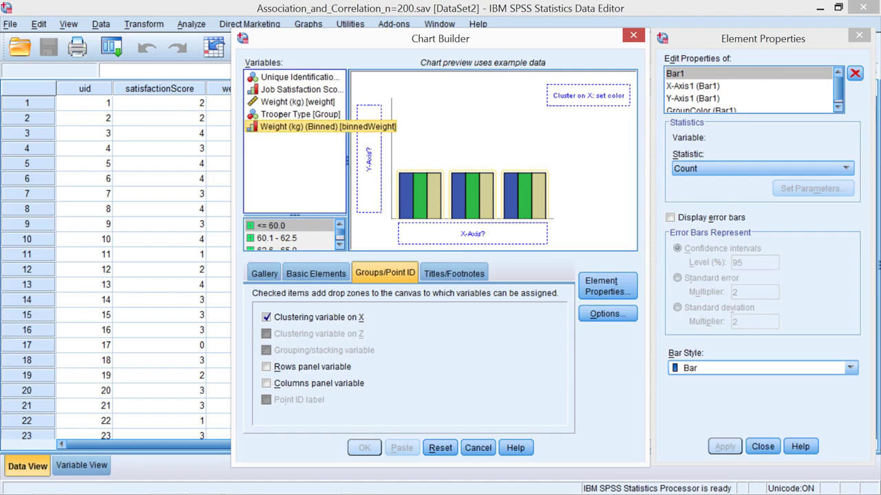
drag(277, 127, 512, 232)
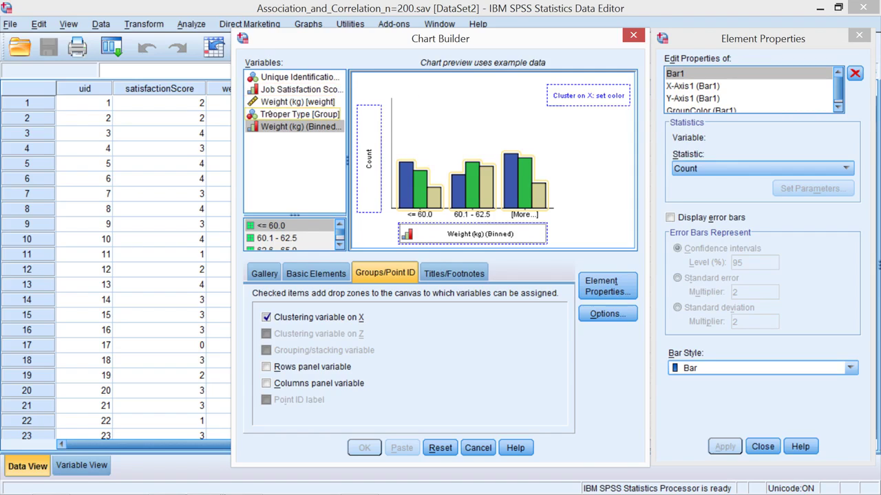
click(276, 114)
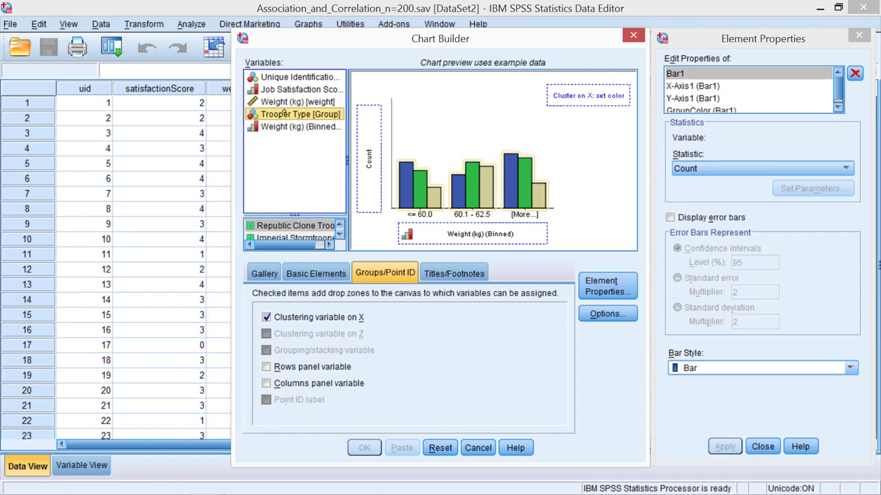
Re-add the clustered bar chart with Weight (kg) (Binned) back on the x-axis.
drag(282, 114, 368, 158)
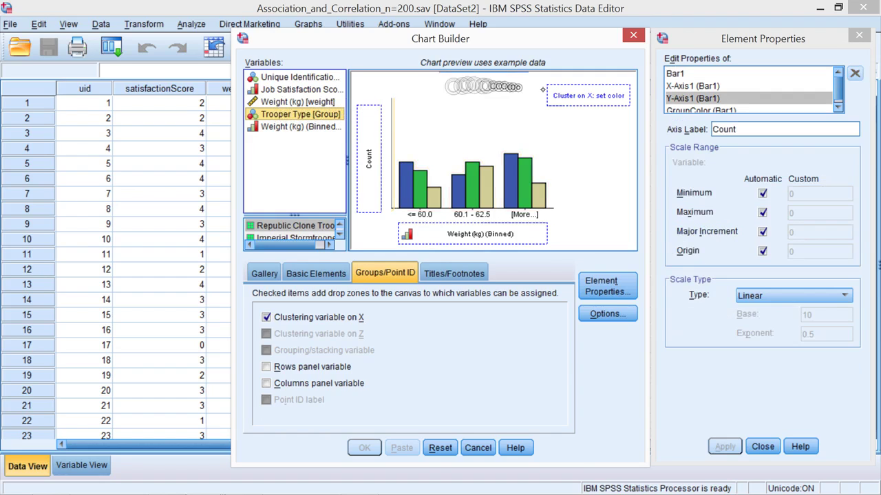
click(564, 95)
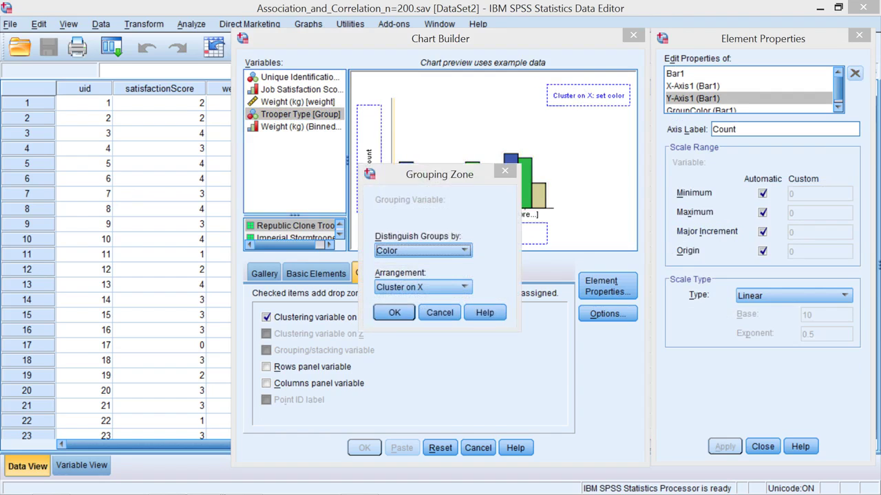
click(440, 312)
drag(296, 127, 548, 108)
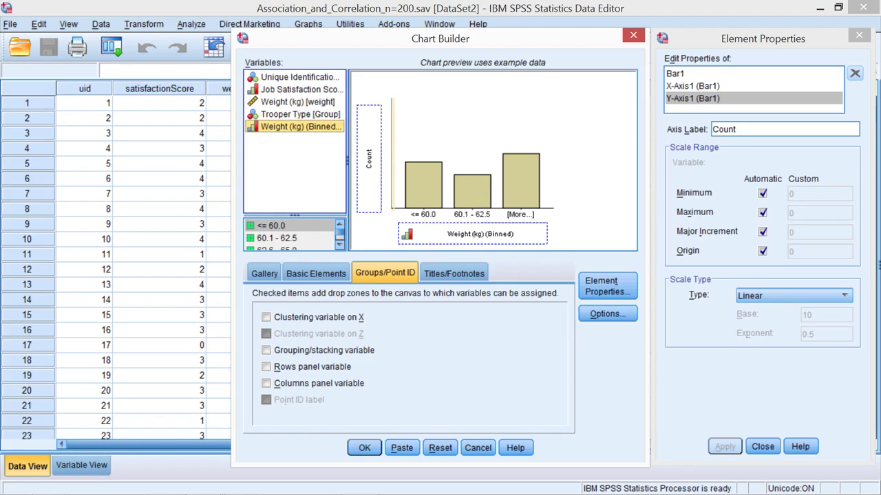
click(265, 273)
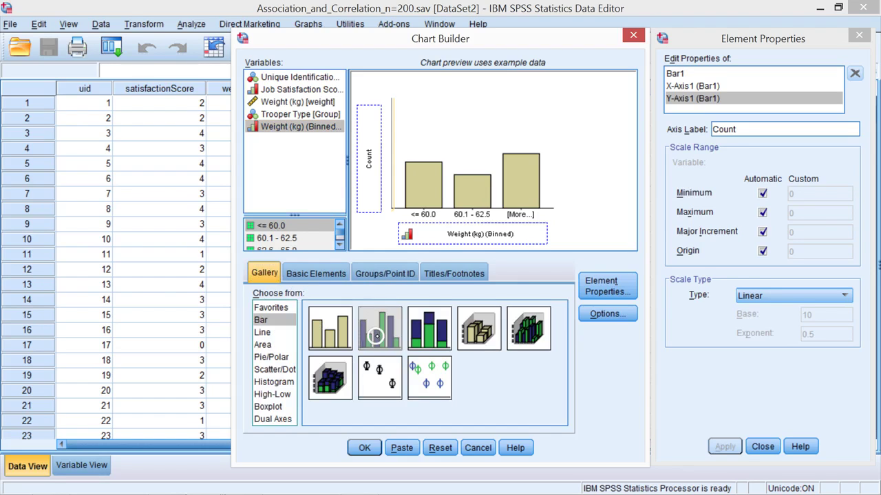
drag(379, 328, 468, 172)
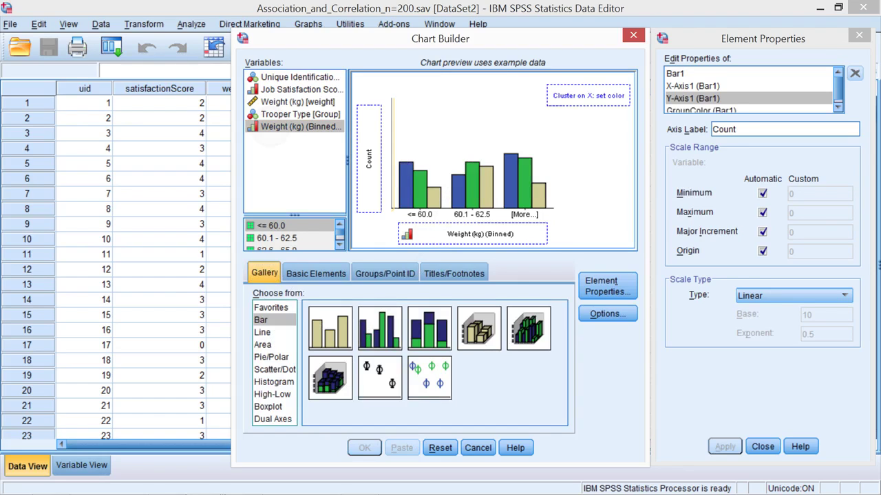
Colour the bar clusters by Trooper Type and generate the chart.
right_click(260, 132)
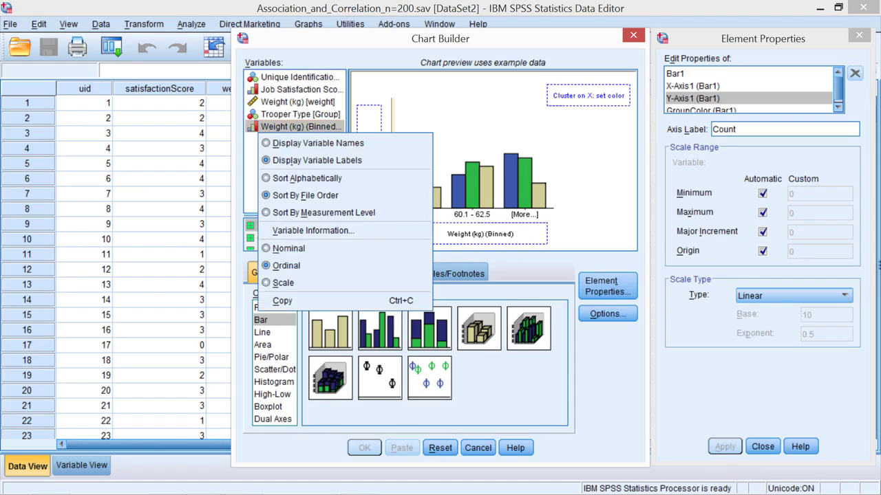
click(300, 114)
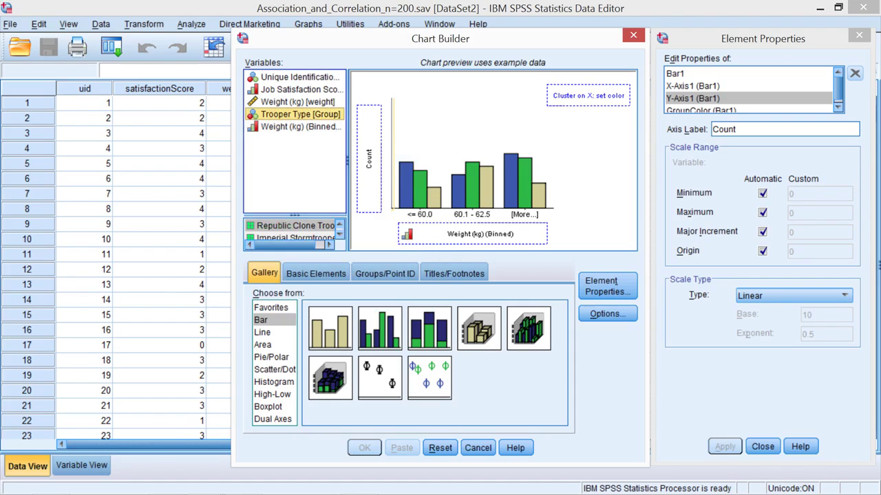
right_click(260, 118)
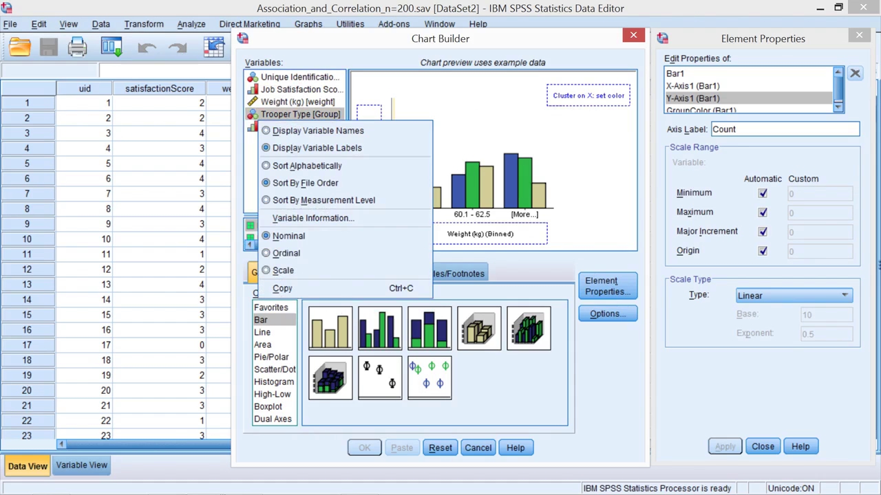
click(274, 112)
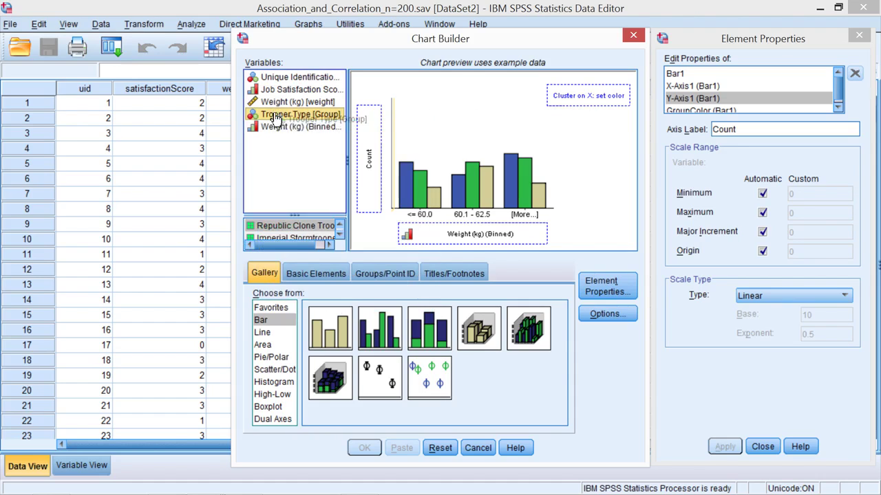
drag(273, 113, 589, 100)
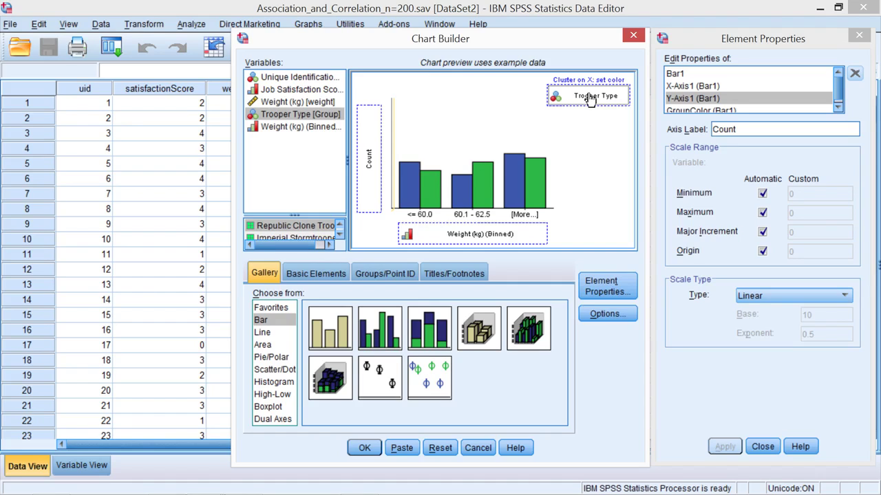
key(Return)
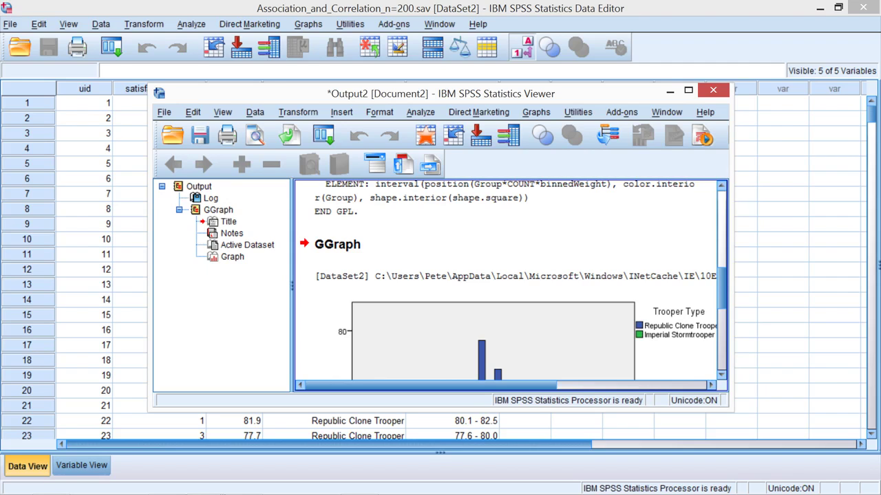
Maximise the Output Viewer and scroll to the clustered weight bar chart.
scroll(506, 282, down, 3)
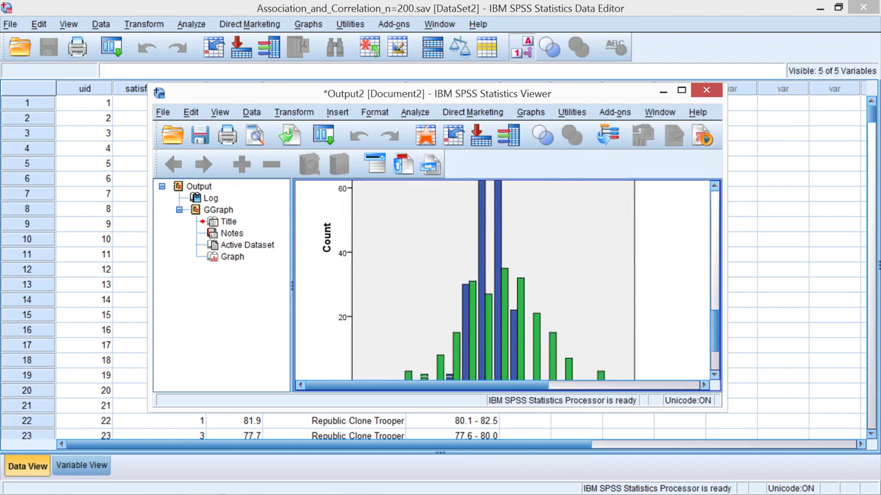
scroll(505, 282, down, 1)
key(super+Up)
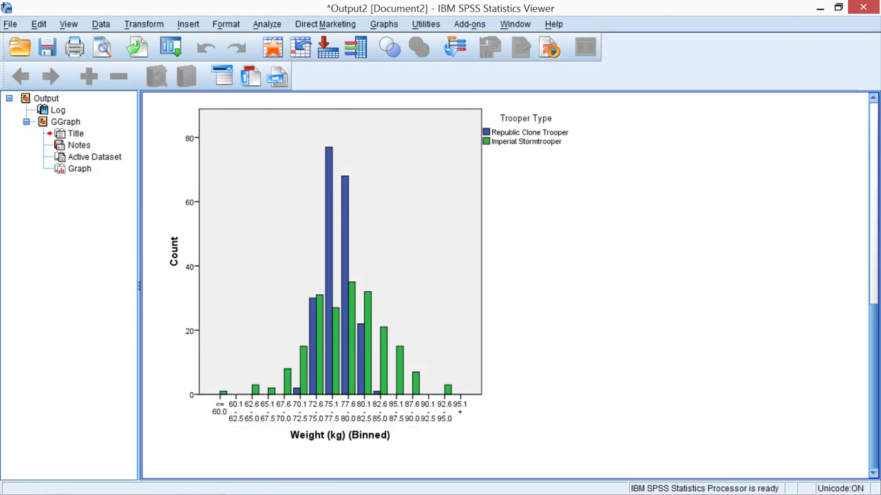
scroll(512, 284, up, 1)
scroll(512, 285, down, 1)
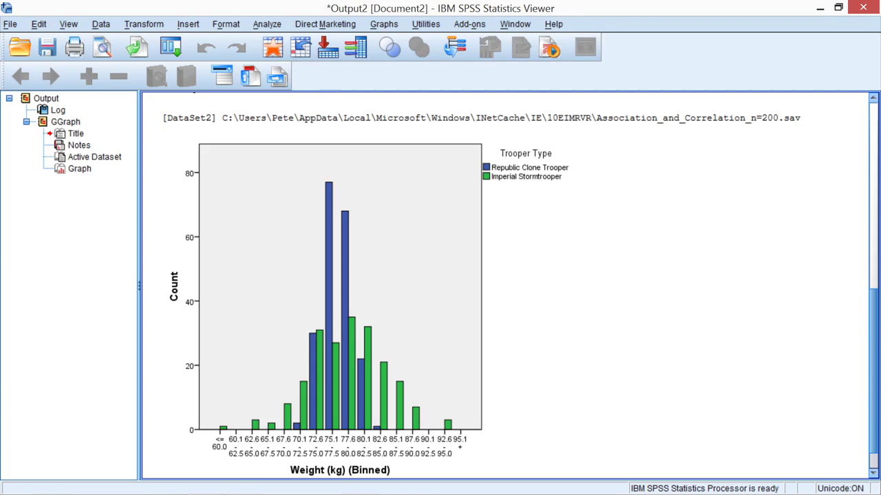
Back in the Data Editor, start an Independent-Samples T Test from Analyze > Compare Means.
key(alt+Tab)
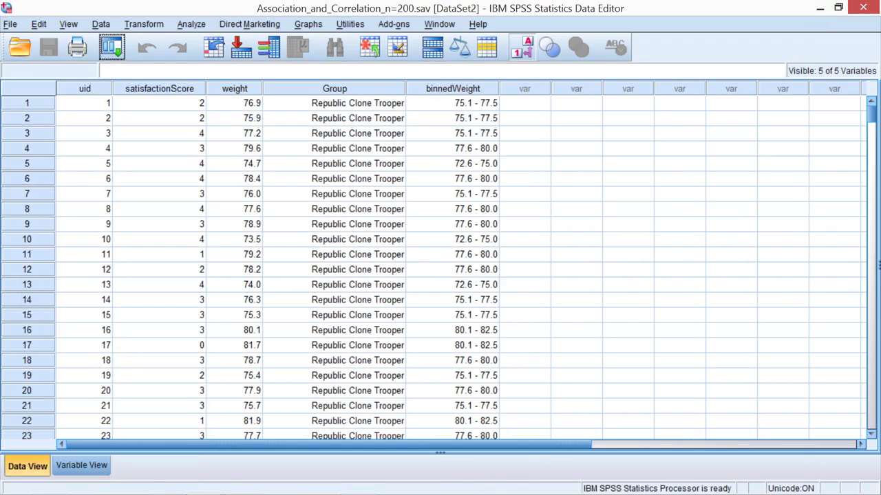
key(alt+a)
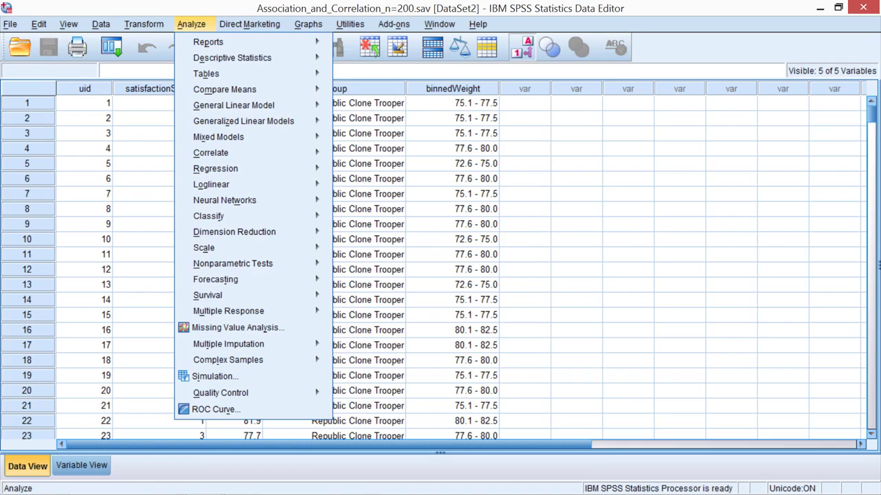
key(m)
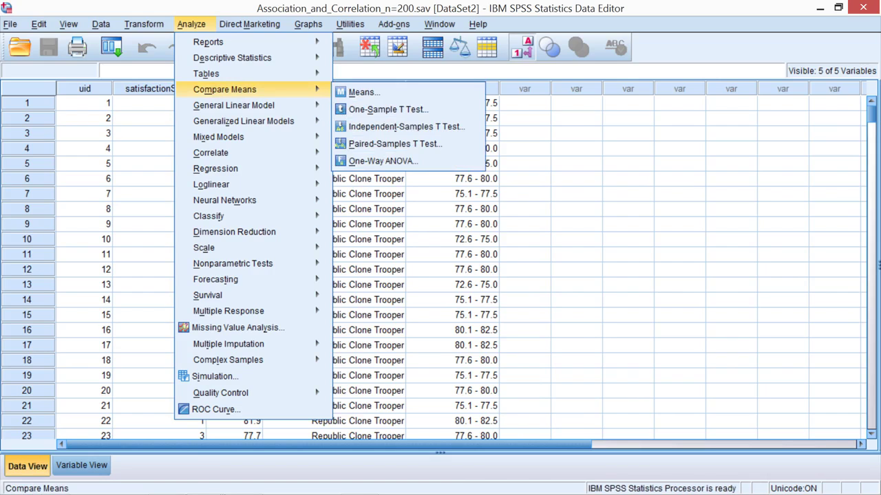
click(447, 127)
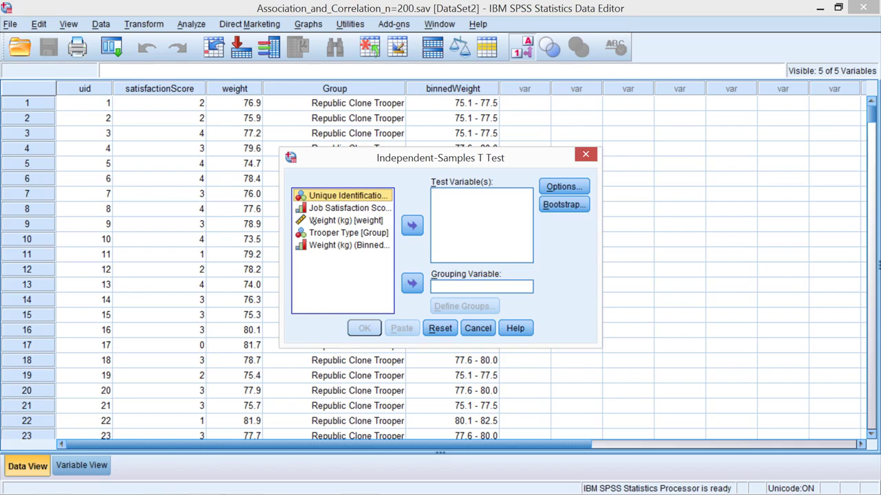
Set Weight (kg) as the test variable and Trooper Type as the grouping variable.
click(345, 220)
click(412, 225)
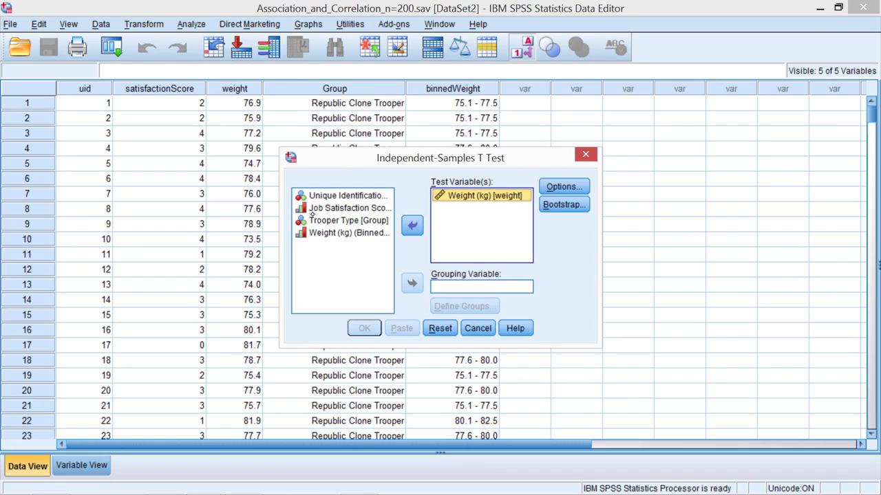
click(311, 220)
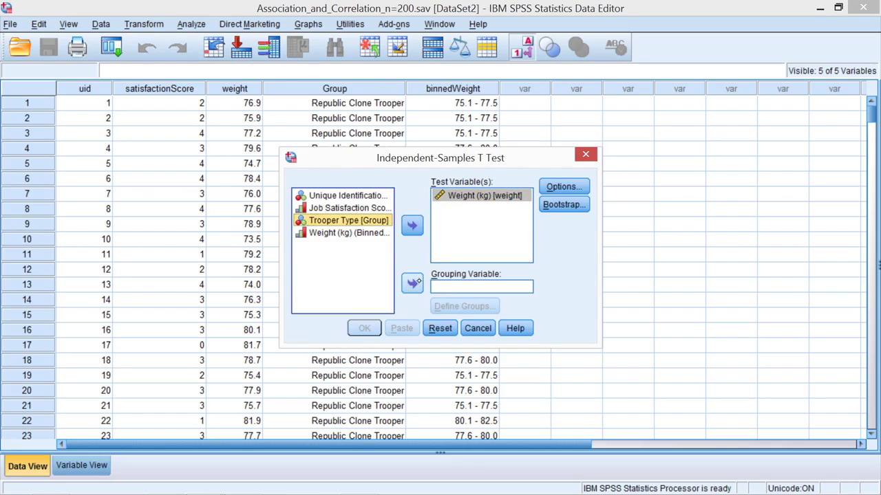
click(411, 282)
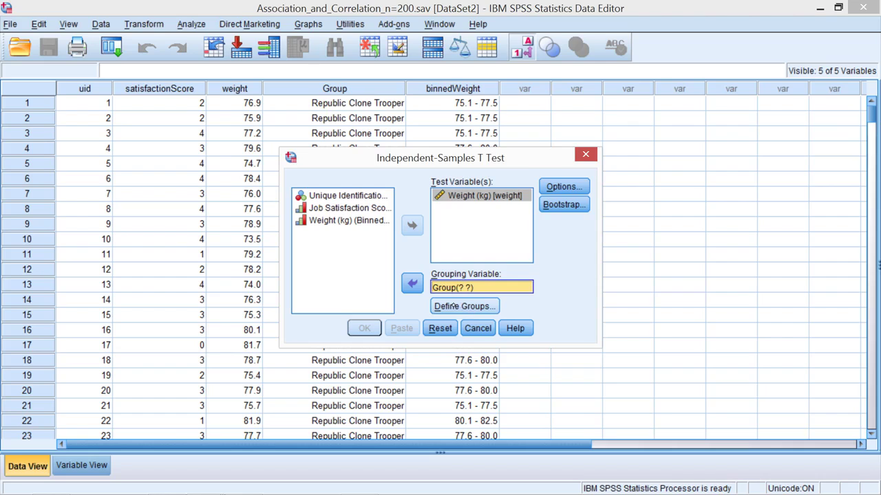
Define the groups with code 0 for Group 1 and 1 for Group 2.
click(442, 307)
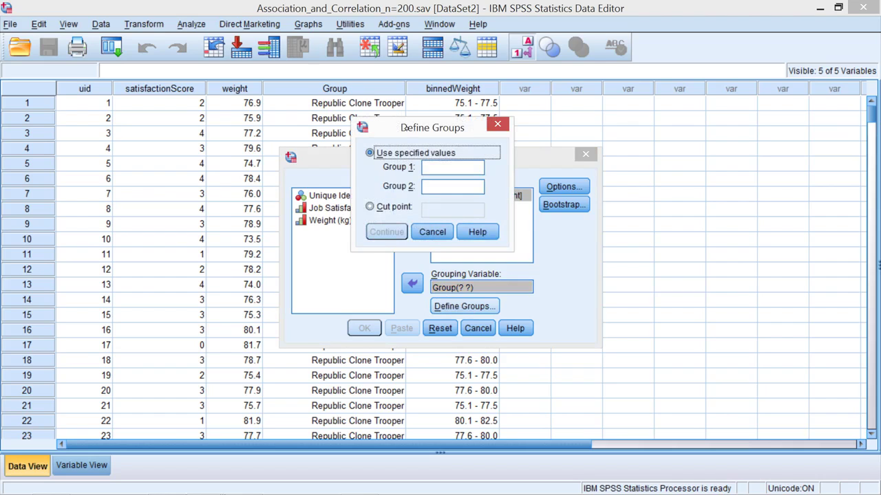
drag(416, 127, 180, 191)
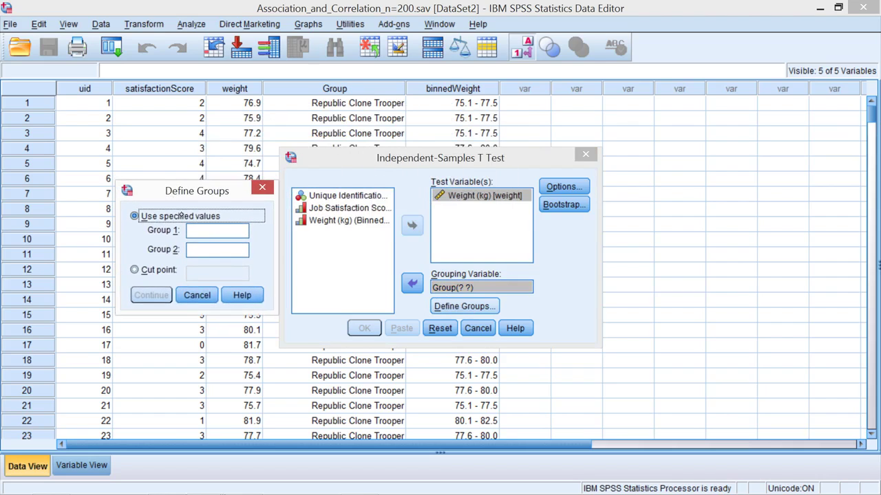
click(209, 232)
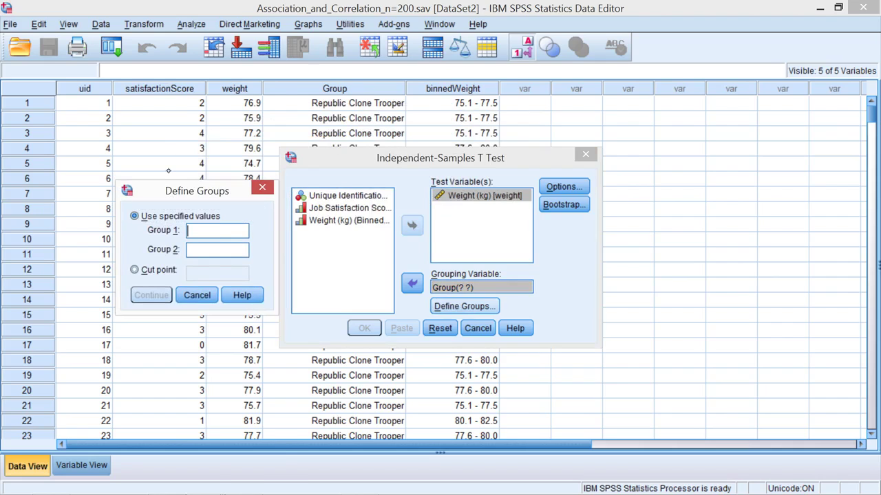
drag(181, 192, 177, 7)
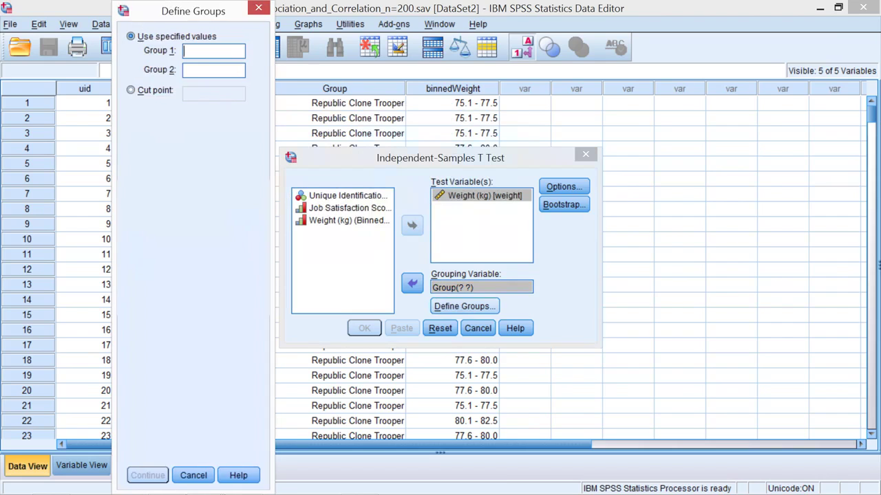
click(212, 55)
text(0)
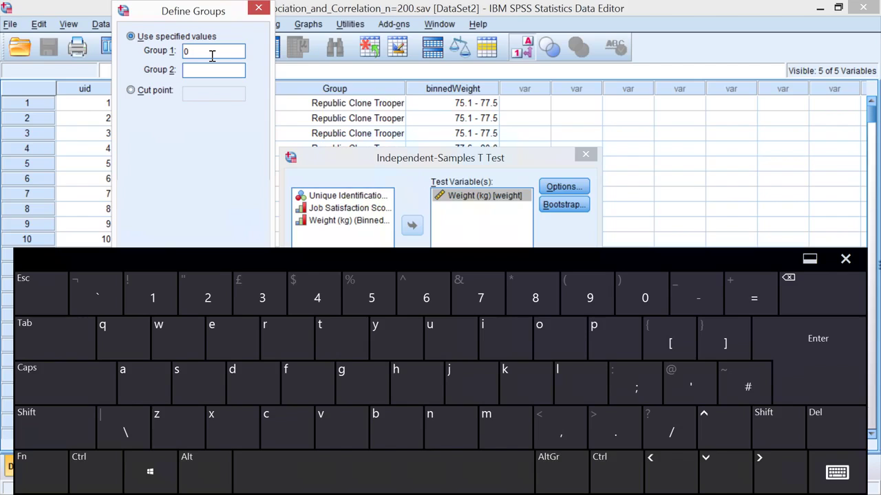
click(214, 70)
text(1)
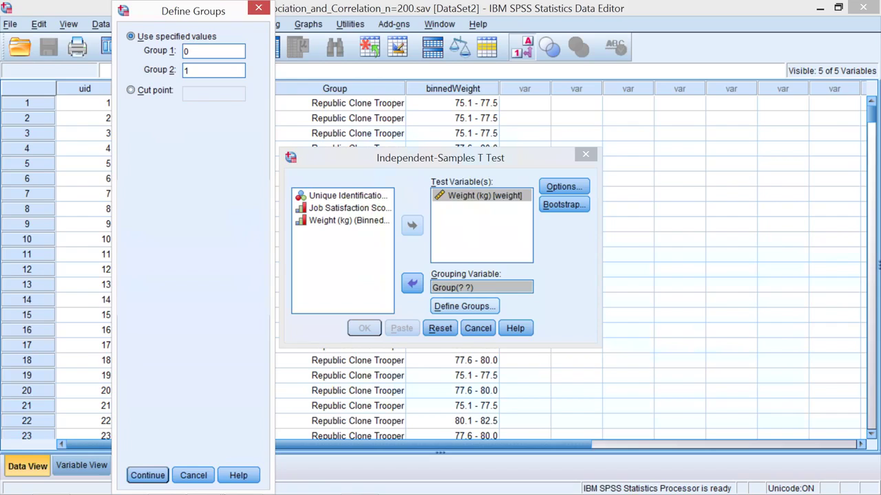
key(Return)
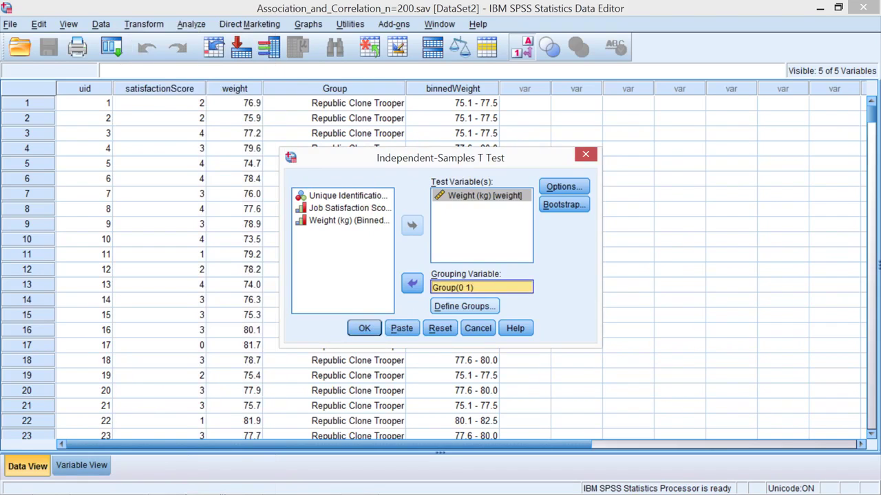
Run the t test, maximise the output, and select the Group Statistics and Independent Samples Test tables.
key(Return)
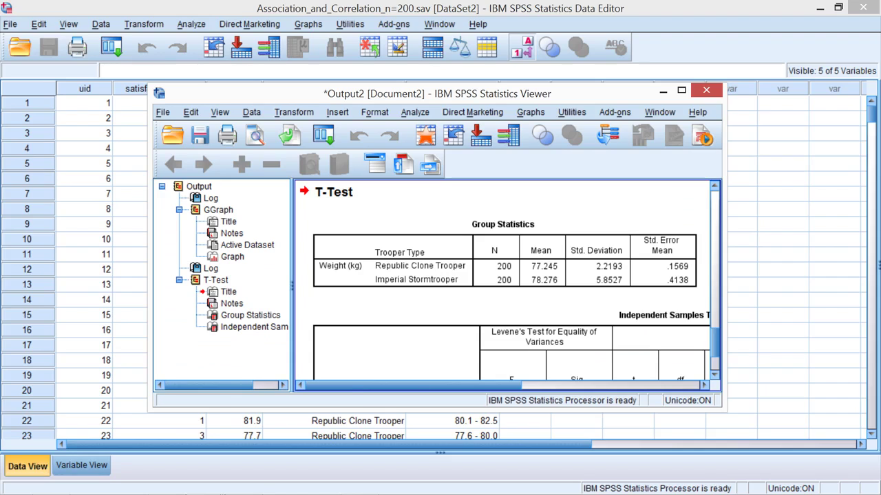
key(super+Up)
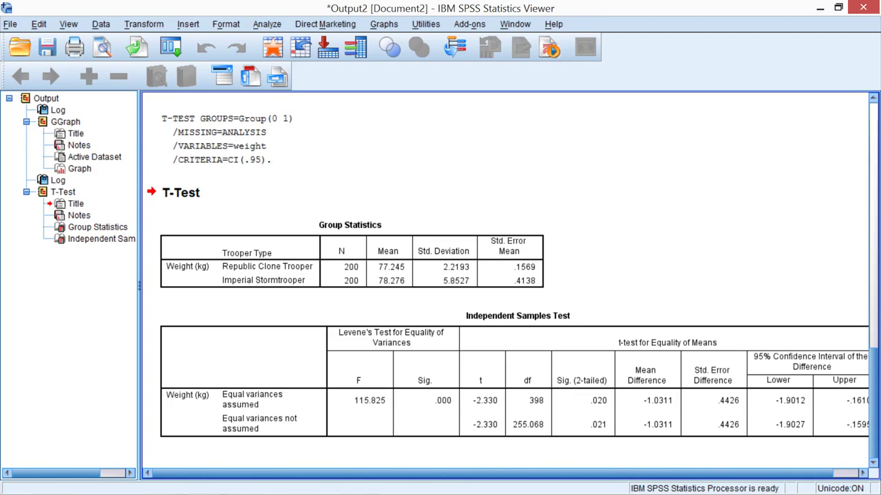
click(426, 258)
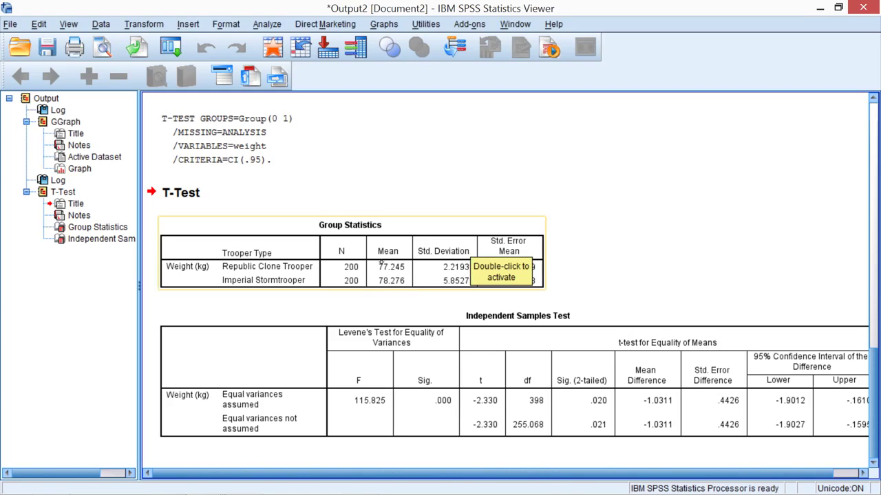
click(377, 266)
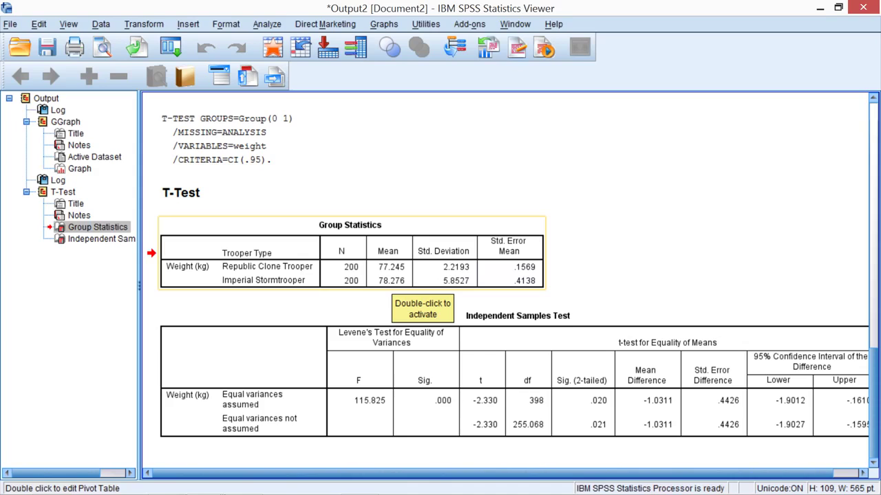
click(594, 336)
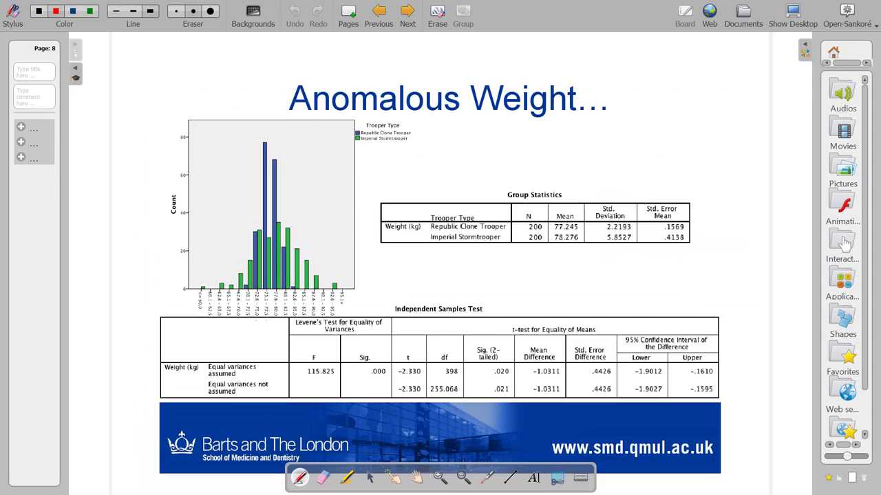
In red, circle .021, tick Mean Difference and outline the Group Statistics table.
mouse_move(511, 376)
mouse_down()
mouse_move(492, 378)
mouse_move(500, 373)
mouse_up()
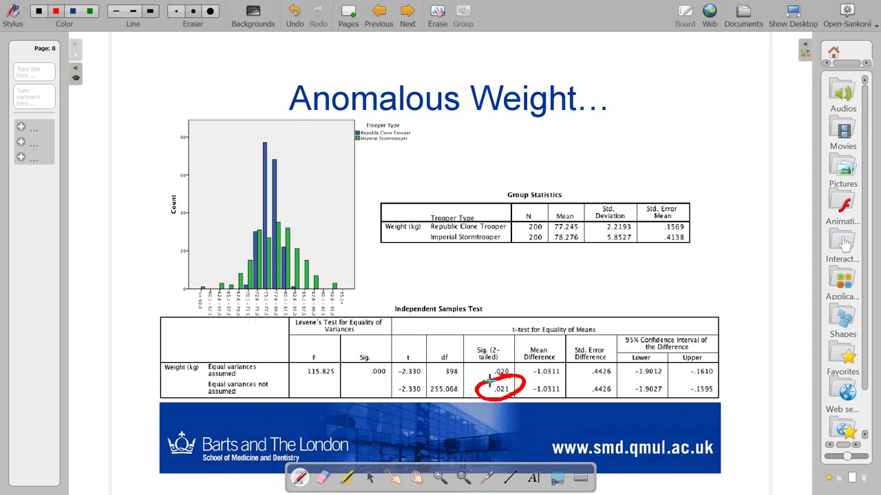
drag(563, 352, 565, 348)
mouse_move(706, 179)
mouse_down()
mouse_move(709, 197)
mouse_move(549, 264)
mouse_move(375, 248)
mouse_move(470, 166)
mouse_move(694, 160)
mouse_move(707, 183)
mouse_up()
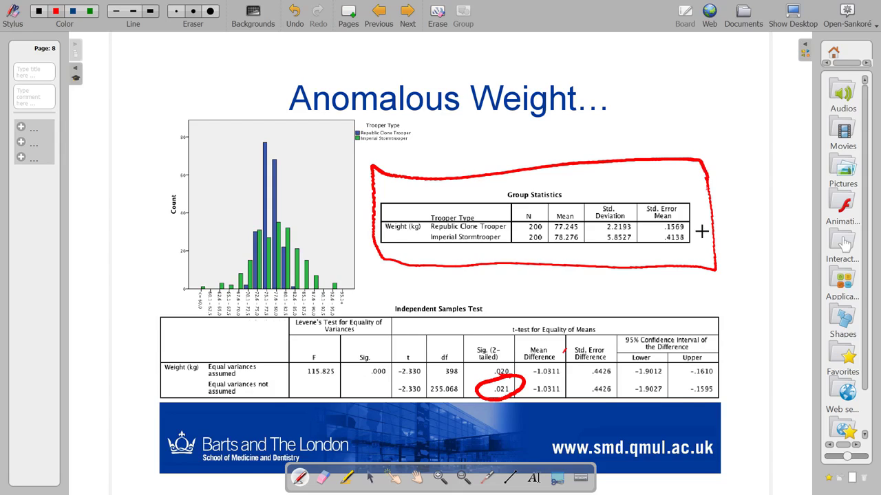
Sketch wide and narrow bell curves with spread and peak marks over the histogram, then advance to slide 9.
mouse_move(213, 282)
mouse_down()
mouse_move(234, 269)
mouse_move(310, 256)
mouse_move(334, 283)
mouse_up()
mouse_move(238, 294)
mouse_down()
mouse_move(287, 191)
mouse_move(324, 298)
mouse_up()
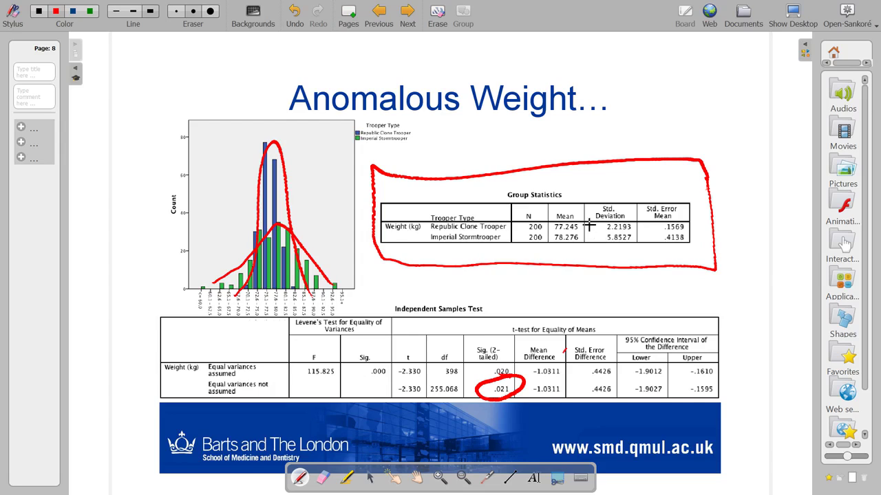
drag(259, 255, 300, 256)
mouse_move(227, 270)
mouse_down()
mouse_move(327, 269)
mouse_move(318, 262)
mouse_move(228, 278)
mouse_up()
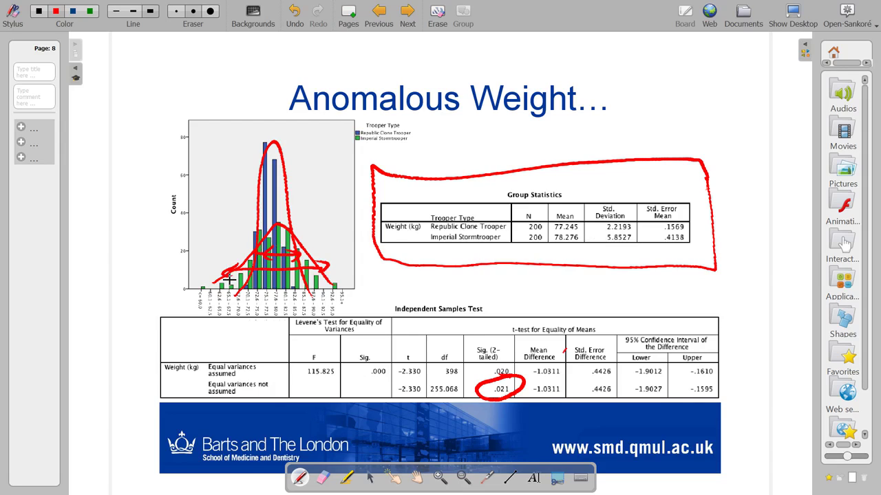
click(271, 126)
mouse_move(271, 166)
mouse_down()
mouse_move(272, 243)
mouse_move(284, 206)
mouse_up()
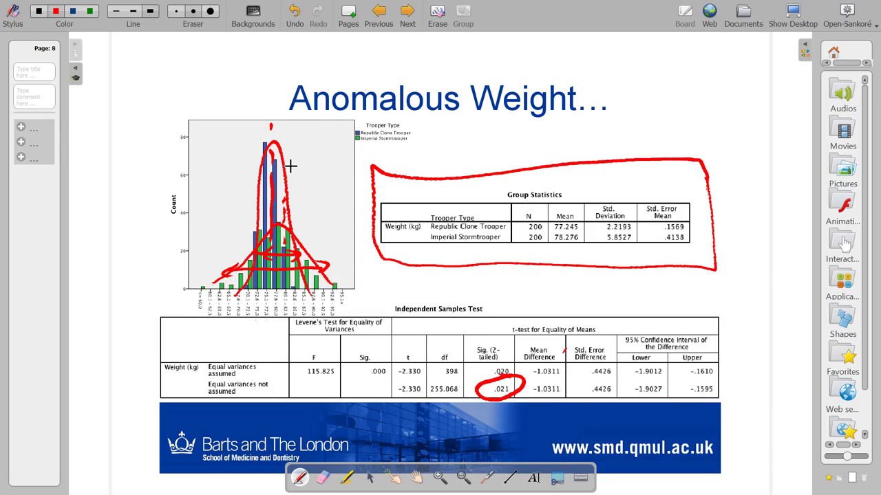
key(Page_Down)
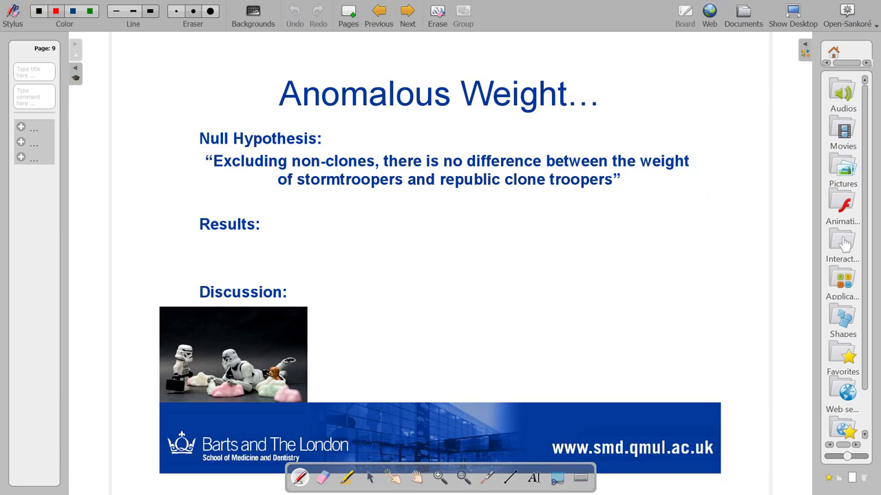
Handwrite 'statistically sig. diff. p<0.05' in red beside Results.
key(Page_Up)
drag(292, 215, 283, 237)
mouse_move(299, 199)
mouse_down()
mouse_move(303, 234)
mouse_move(302, 222)
mouse_move(350, 228)
mouse_up()
drag(364, 216, 357, 231)
drag(370, 194, 372, 235)
drag(366, 219, 407, 231)
mouse_move(418, 191)
mouse_down()
mouse_move(414, 231)
mouse_move(426, 231)
mouse_up()
mouse_move(433, 217)
mouse_down()
mouse_move(448, 236)
mouse_move(428, 249)
mouse_up()
mouse_move(491, 219)
mouse_down()
mouse_move(484, 231)
mouse_move(510, 254)
mouse_up()
click(532, 225)
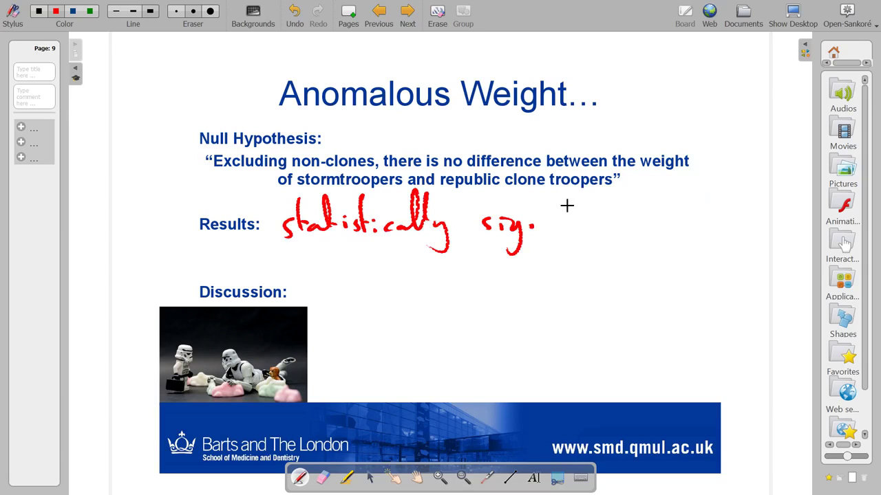
mouse_move(583, 214)
mouse_down()
mouse_move(590, 225)
mouse_move(601, 223)
mouse_up()
mouse_move(618, 205)
mouse_down()
mouse_move(626, 194)
mouse_move(617, 232)
mouse_up()
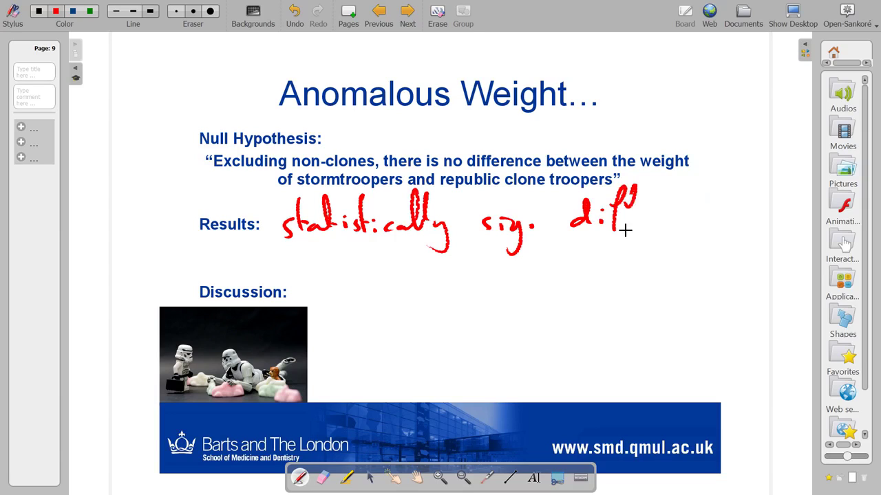
drag(636, 185, 628, 234)
mouse_move(604, 217)
mouse_down()
mouse_move(698, 213)
mouse_move(712, 224)
mouse_move(793, 205)
mouse_up()
click(637, 225)
click(741, 220)
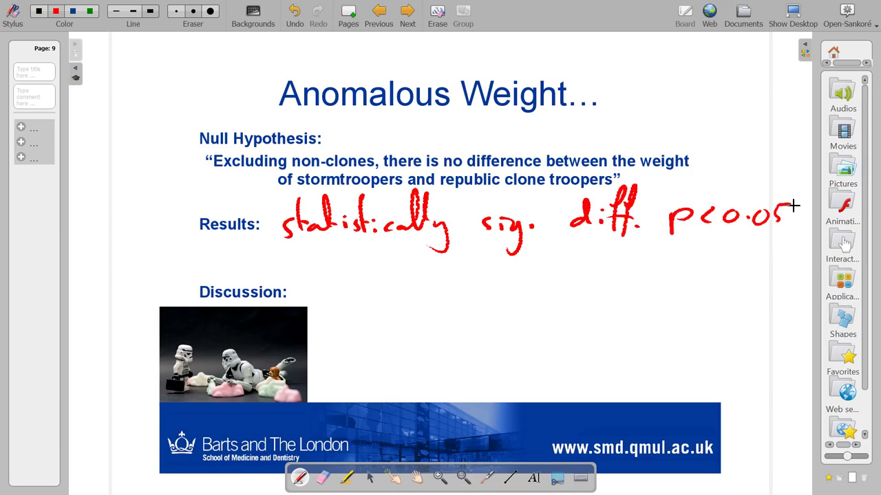
Add 'looks normal, σ is diff. between groups' on the next Results line.
mouse_move(228, 241)
mouse_down()
mouse_move(228, 271)
mouse_move(239, 257)
mouse_up()
drag(263, 256, 270, 269)
drag(275, 260, 294, 268)
mouse_move(316, 251)
mouse_down()
mouse_move(310, 254)
mouse_move(339, 269)
mouse_move(387, 259)
mouse_move(413, 268)
mouse_move(444, 251)
mouse_move(438, 264)
mouse_up()
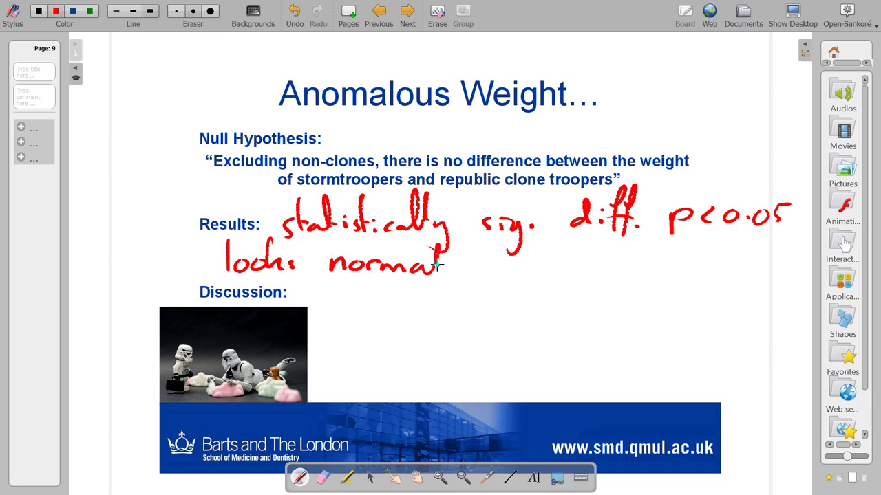
drag(450, 267, 447, 278)
mouse_move(496, 258)
mouse_down()
mouse_move(551, 270)
mouse_move(619, 265)
mouse_move(629, 274)
mouse_up()
drag(650, 237, 641, 271)
drag(628, 262, 718, 264)
click(655, 263)
drag(728, 250, 797, 256)
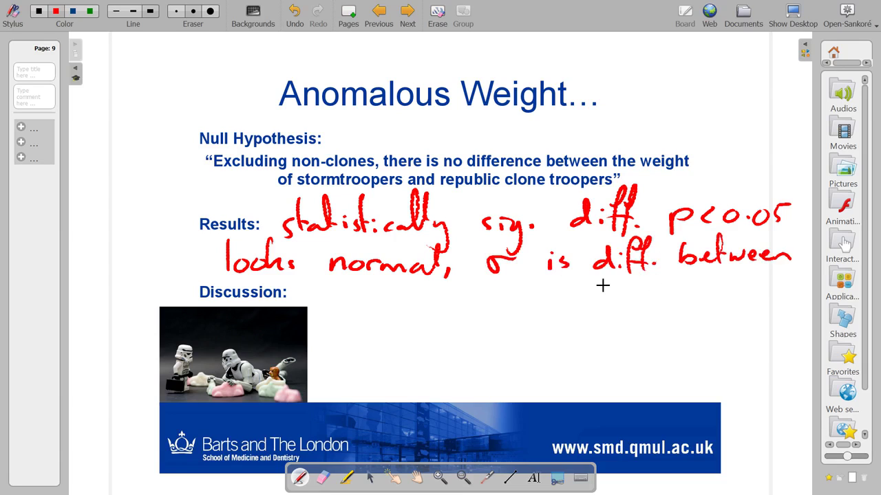
mouse_move(609, 282)
mouse_down()
mouse_move(600, 304)
mouse_move(637, 279)
mouse_move(689, 281)
mouse_up()
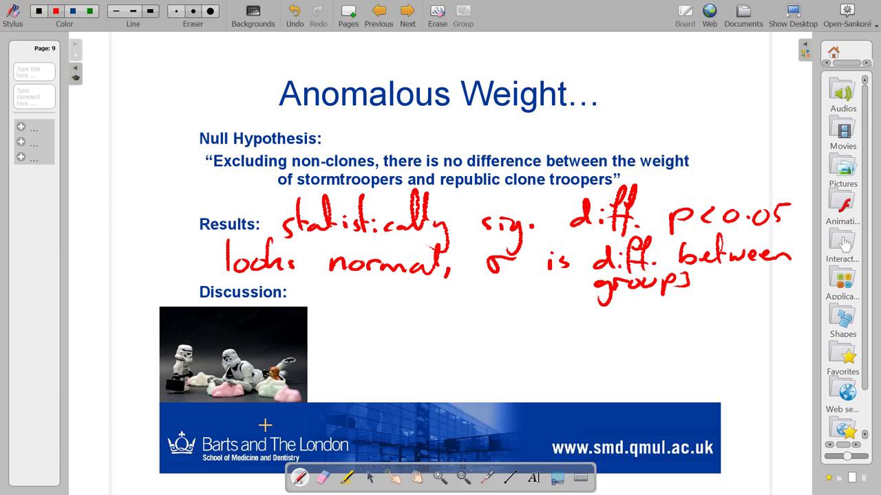
Begin the Discussion with 'Having excluded' in red handwriting.
drag(331, 296, 328, 328)
drag(346, 292, 342, 327)
mouse_move(331, 314)
mouse_down()
mouse_move(416, 322)
mouse_move(412, 337)
mouse_move(457, 315)
mouse_move(475, 331)
mouse_up()
mouse_move(477, 316)
mouse_down()
mouse_move(483, 331)
mouse_move(551, 322)
mouse_move(732, 332)
mouse_up()
Handwrite 'non-clones,' and start the next Discussion line with 'there'.
mouse_move(748, 301)
mouse_down()
mouse_move(744, 325)
mouse_move(801, 326)
mouse_up()
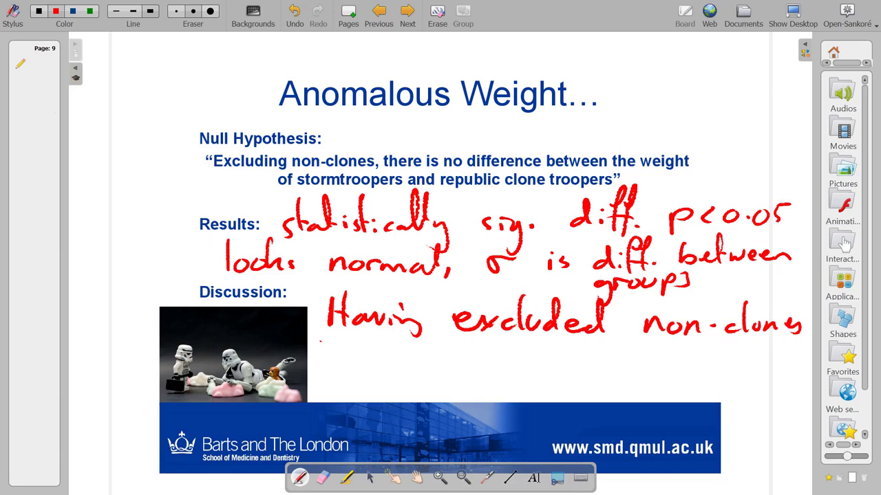
drag(321, 340, 318, 367)
mouse_move(313, 352)
mouse_down()
mouse_move(329, 349)
mouse_move(344, 366)
mouse_up()
drag(344, 361, 377, 365)
drag(381, 362, 527, 366)
click(405, 363)
Continue with 'remains a diff. in weight between 2 groups.'.
mouse_move(583, 357)
mouse_down()
mouse_move(577, 366)
mouse_move(651, 371)
mouse_up()
drag(665, 340, 653, 375)
mouse_move(678, 338)
mouse_down()
mouse_move(666, 375)
mouse_move(681, 362)
mouse_move(703, 367)
mouse_up()
click(667, 367)
drag(715, 362, 734, 370)
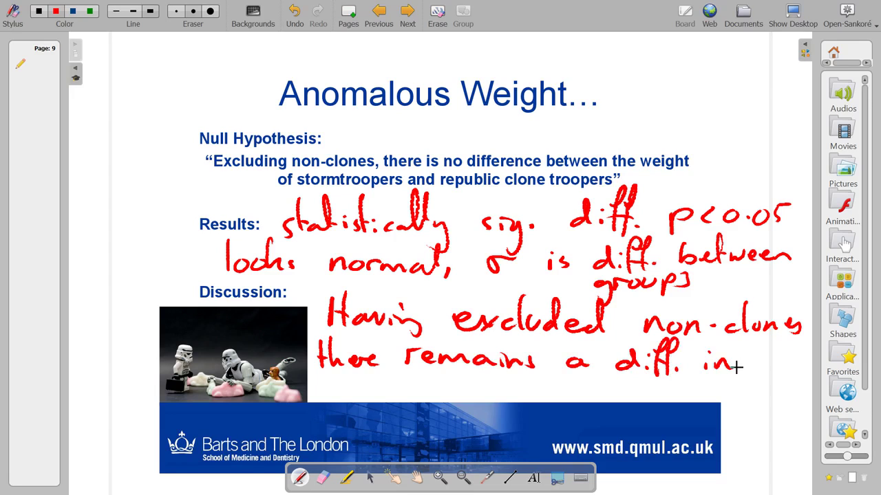
drag(333, 374, 371, 388)
drag(376, 377, 383, 389)
mouse_move(394, 379)
mouse_down()
mouse_move(387, 405)
mouse_move(406, 390)
mouse_up()
mouse_move(412, 361)
mouse_down()
mouse_move(412, 390)
mouse_move(422, 379)
mouse_up()
mouse_move(452, 371)
mouse_down()
mouse_move(463, 387)
mouse_move(525, 382)
mouse_move(590, 394)
mouse_move(620, 411)
mouse_move(651, 387)
mouse_move(708, 401)
mouse_up()
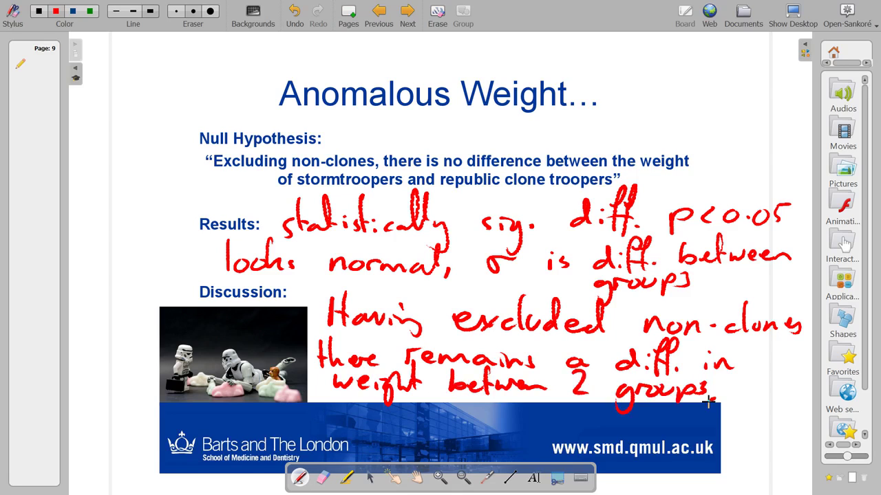